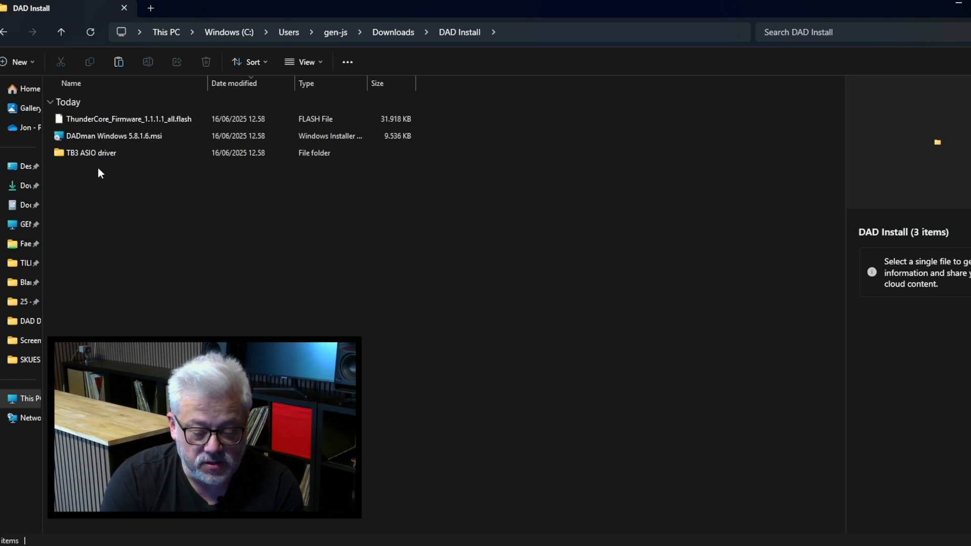
Run the DADman 5.8.1 installer, choose Repair, approve the UAC prompt, and finish the wizard
double_click(109, 135)
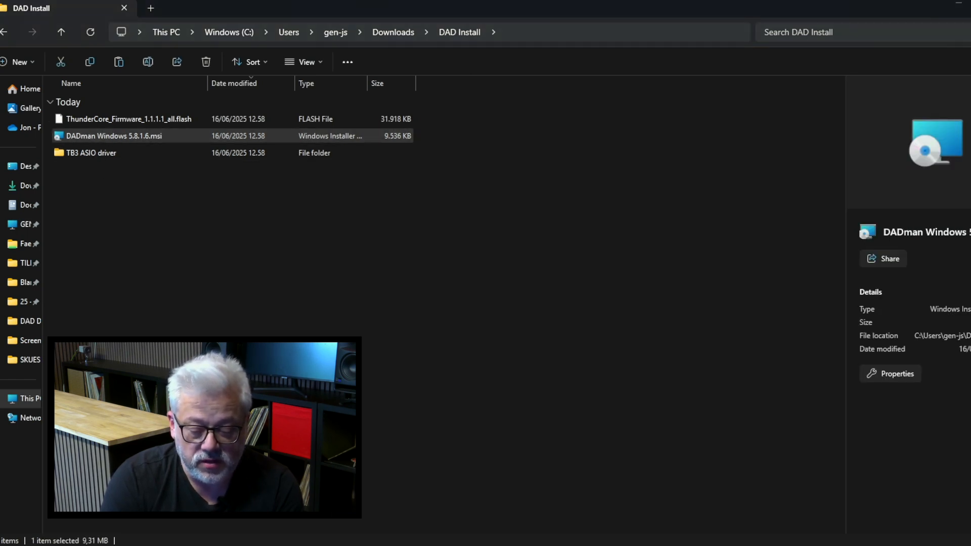
click(592, 366)
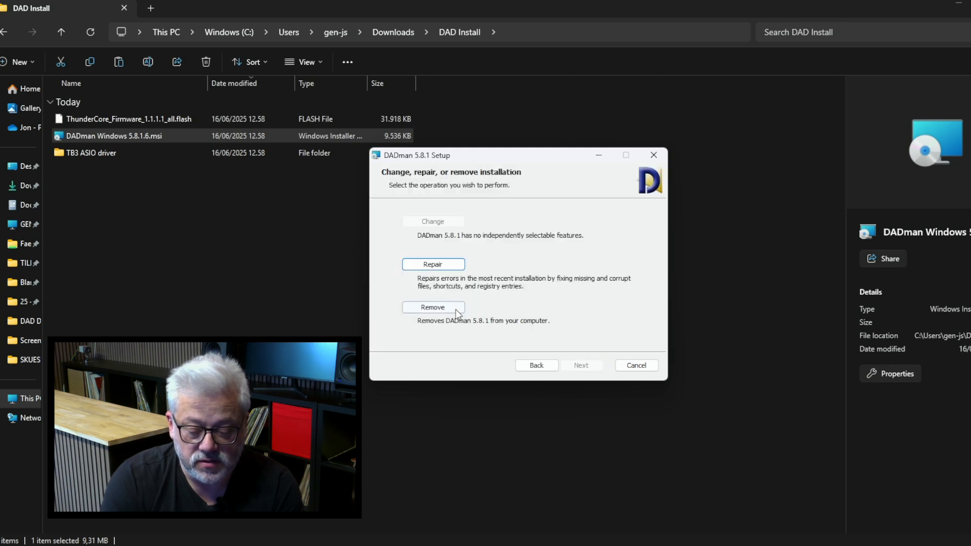
key(Return)
click(577, 362)
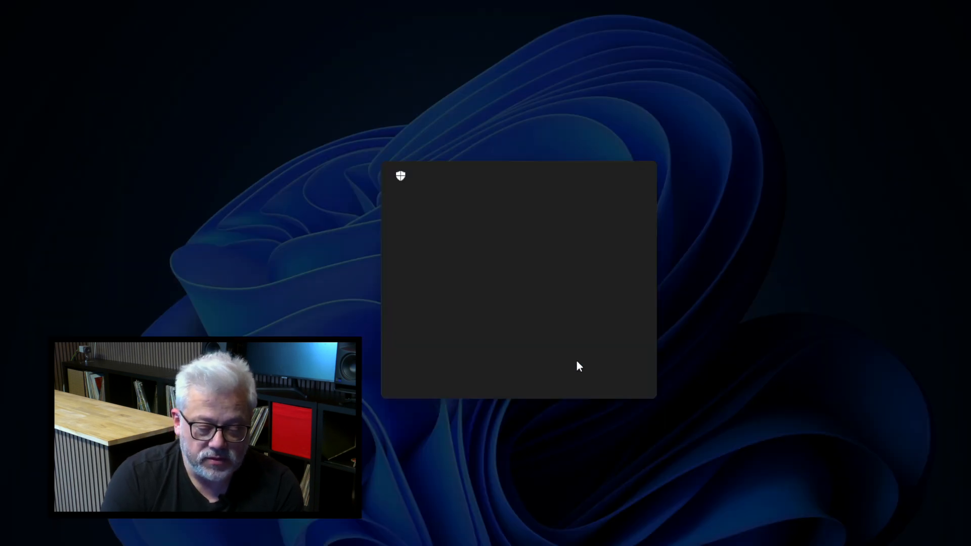
click(460, 375)
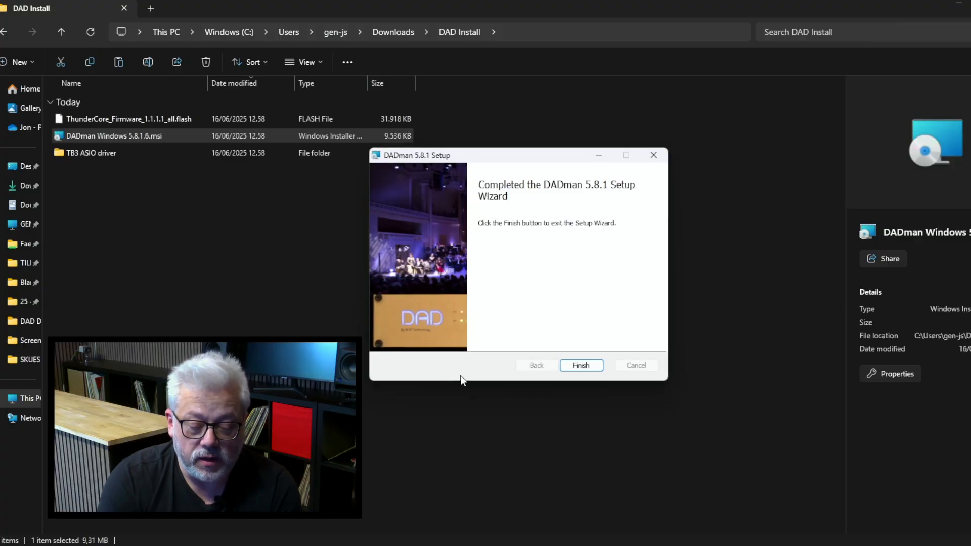
click(590, 362)
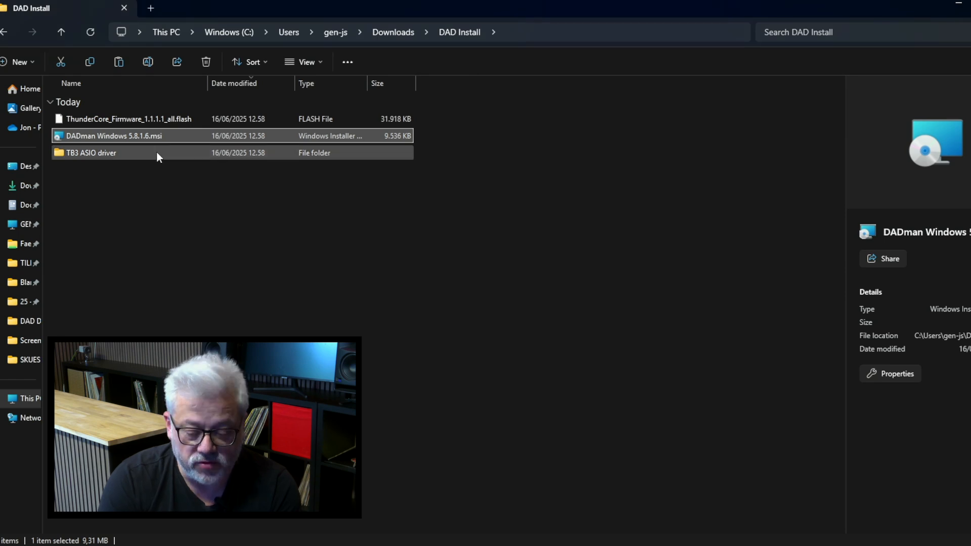
From the TB3 ASIO driver folder, install DAD Thunderbolt Driver 1.1.2.msi after accepting its licence
double_click(95, 154)
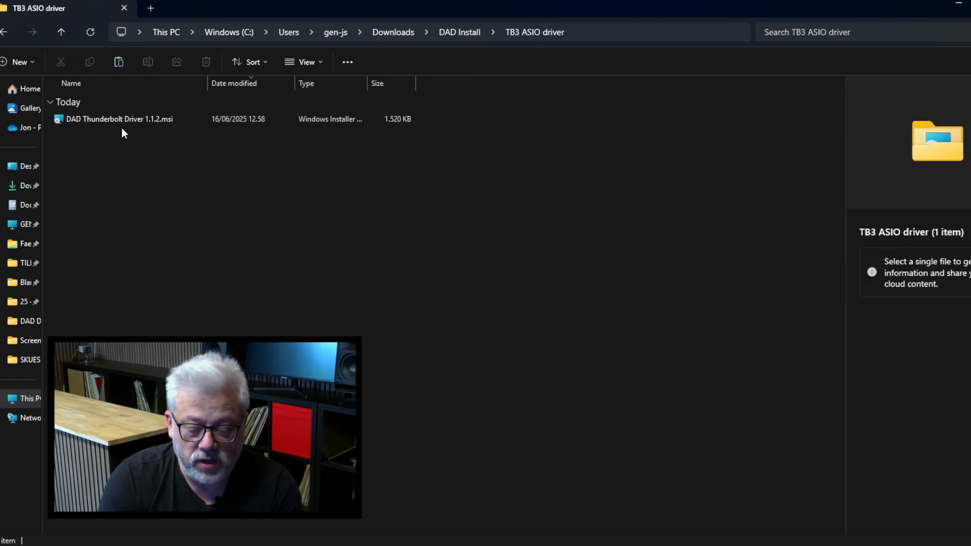
double_click(114, 122)
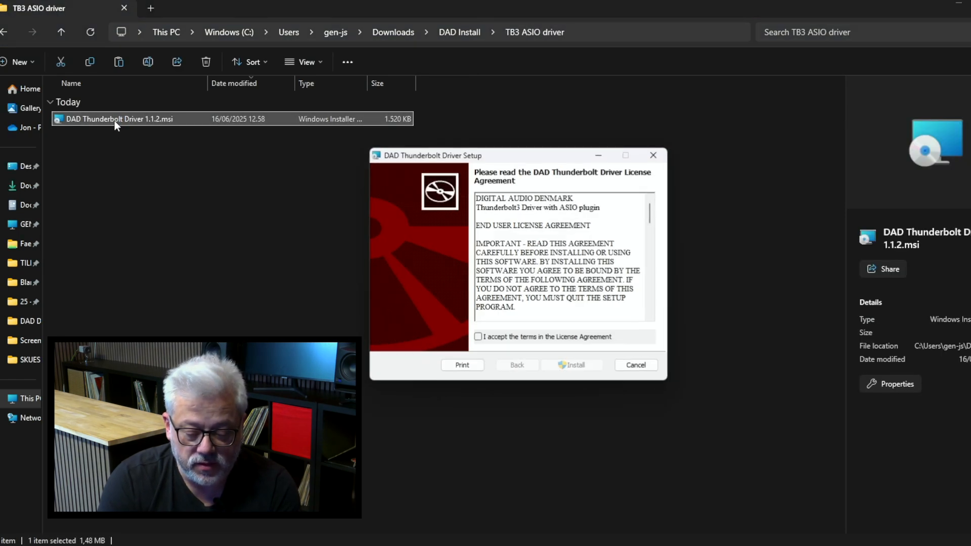
click(503, 340)
click(574, 365)
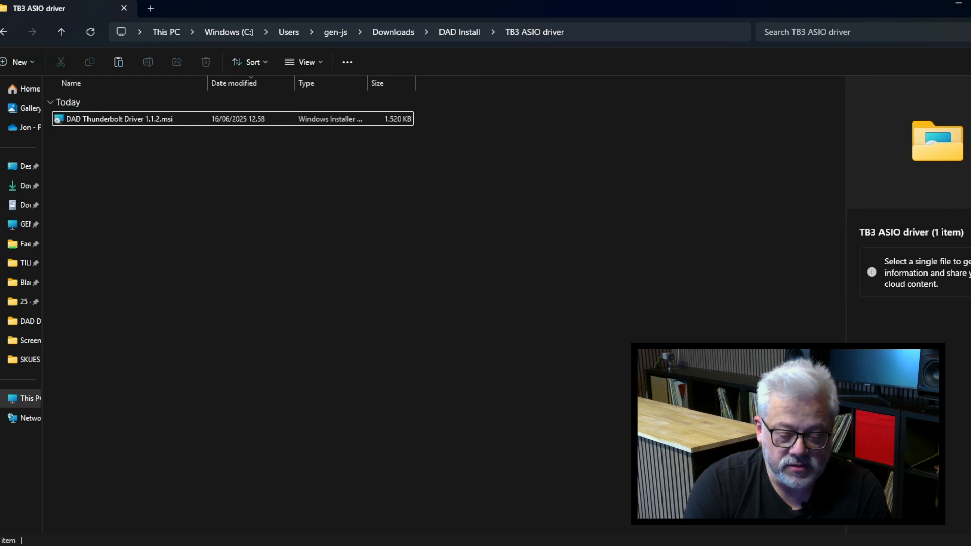
Launch DAD ASIO Control Panel from an 'asio' search, select AX Center as the device, and confirm with OK
key(super)
text(asio)
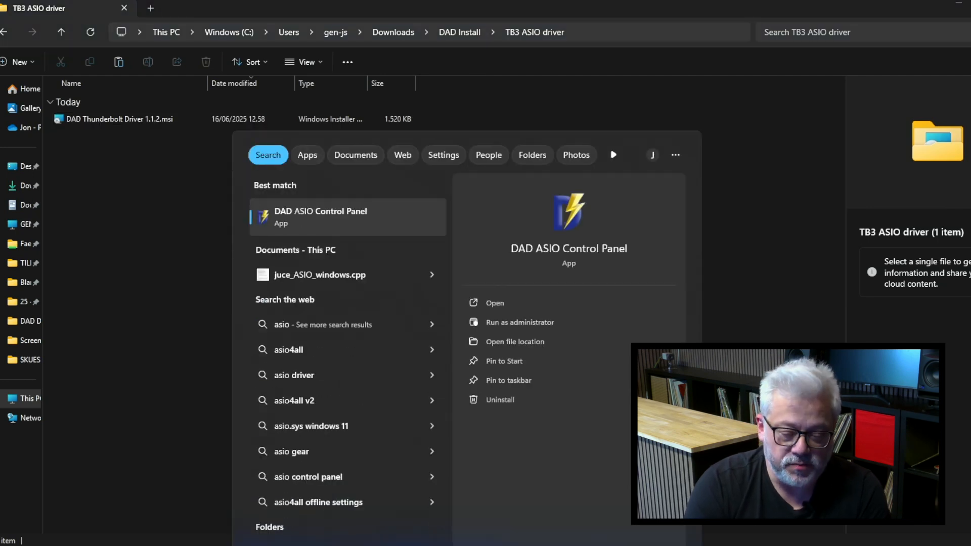
click(316, 221)
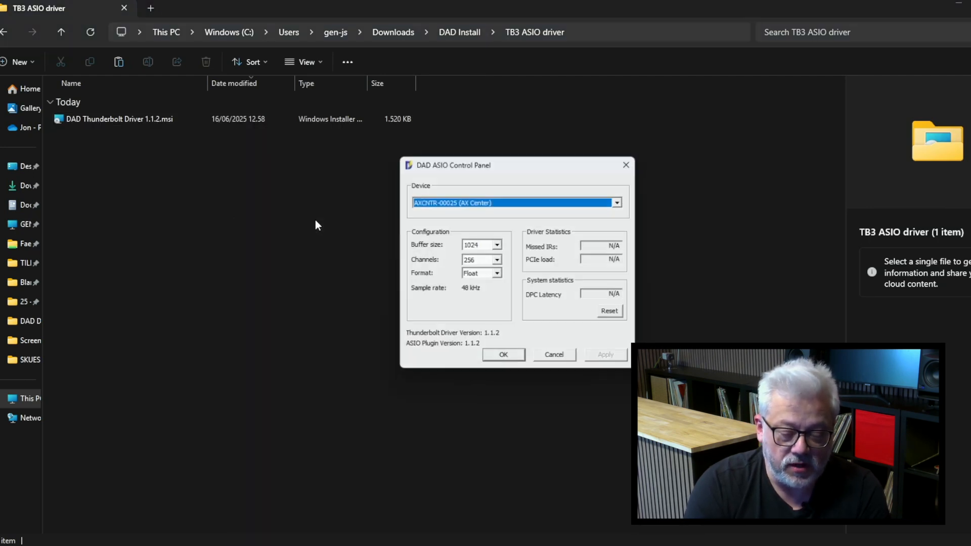
drag(543, 155, 384, 126)
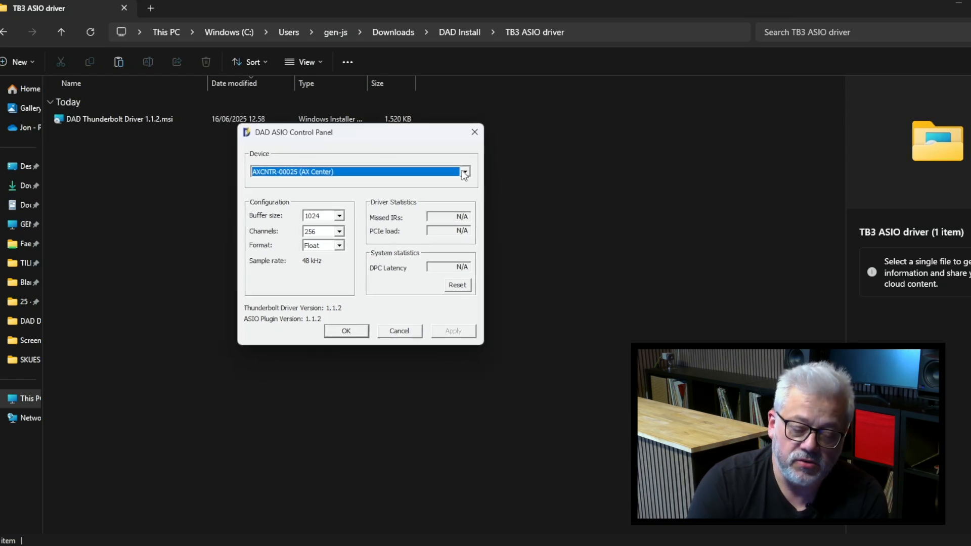
click(400, 172)
click(380, 183)
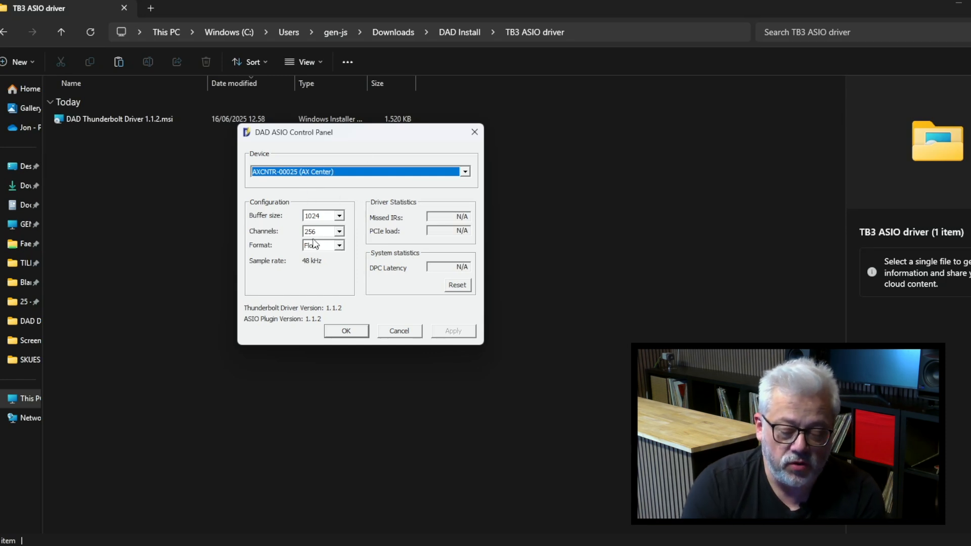
click(347, 332)
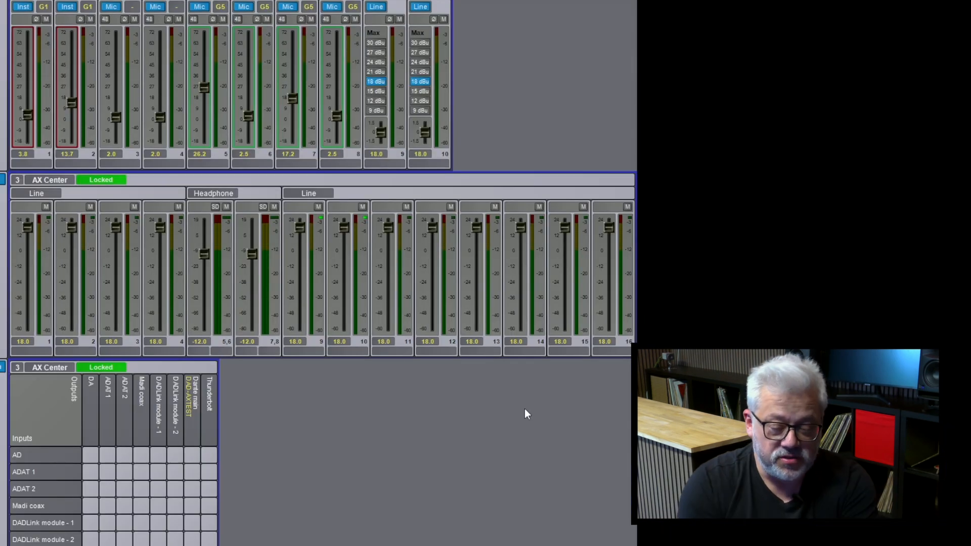
Scroll through the DADman mixer, then go to Setup > Device List to see the Thunderbolt-connected AX Center
scroll(524, 409, down, 5)
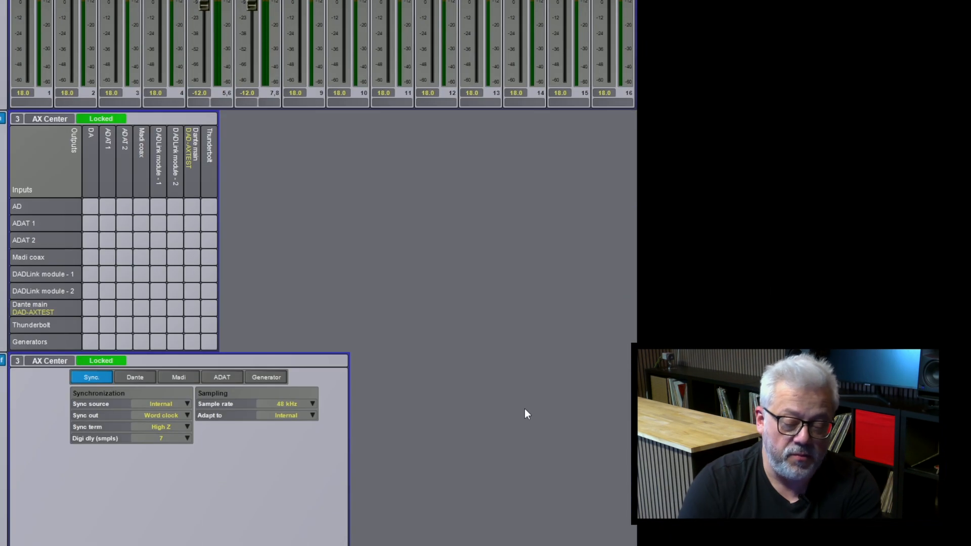
scroll(525, 410, up, 5)
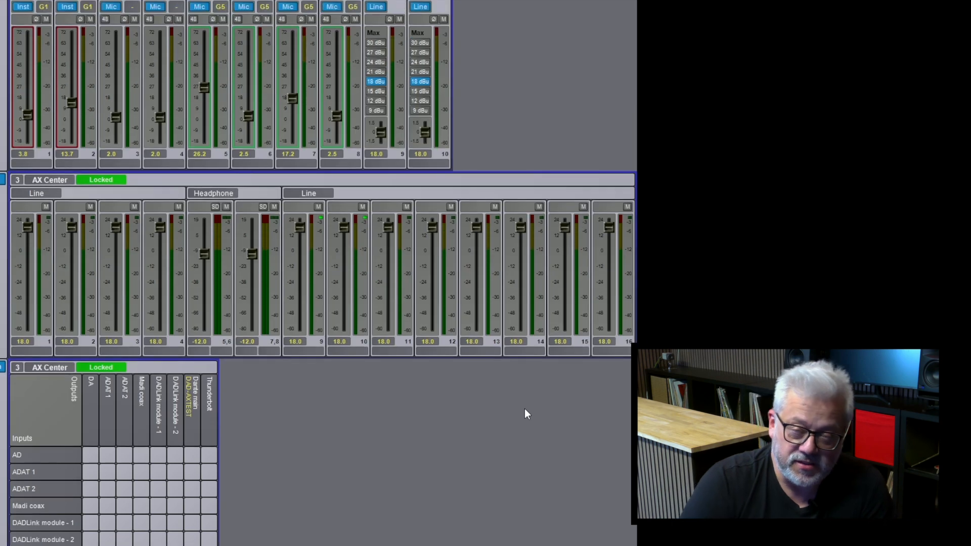
scroll(525, 411, down, 5)
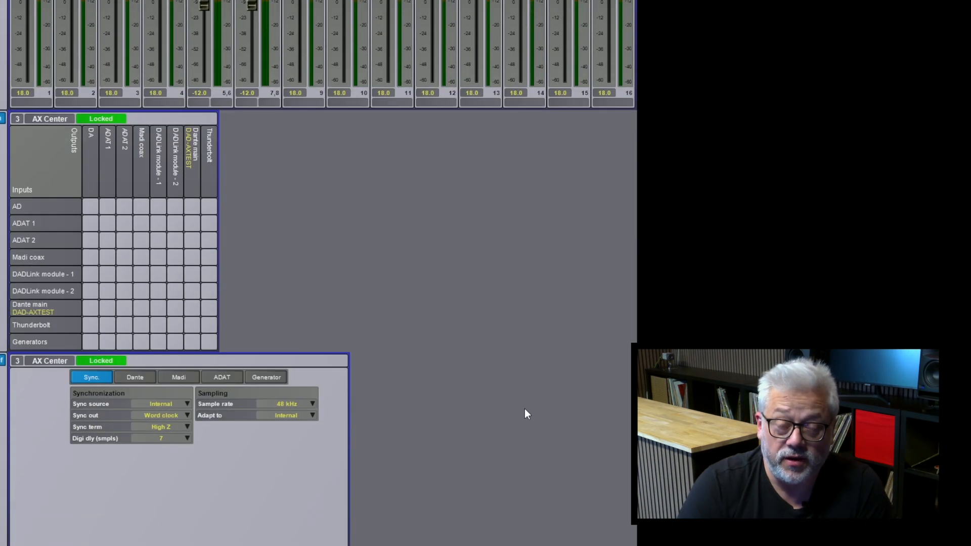
scroll(525, 411, up, 5)
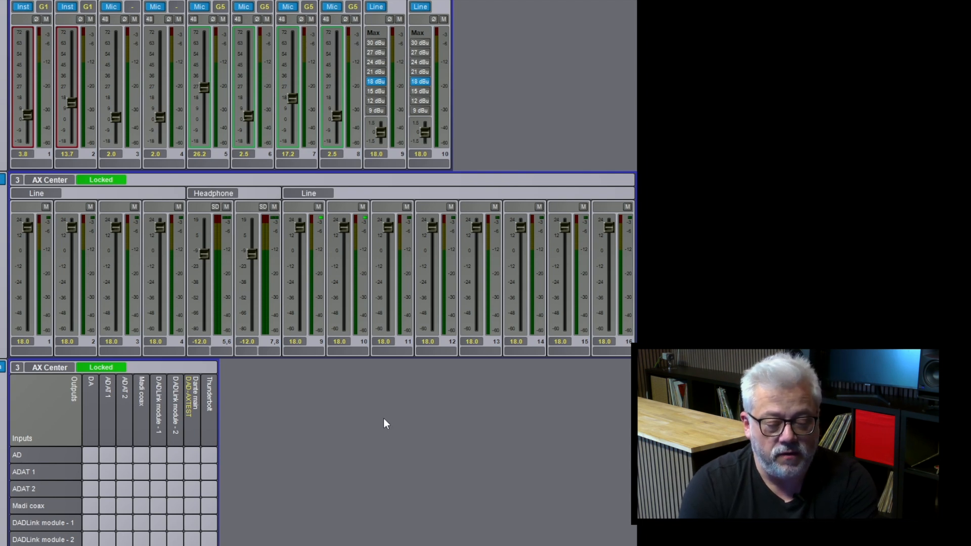
scroll(383, 423, down, 5)
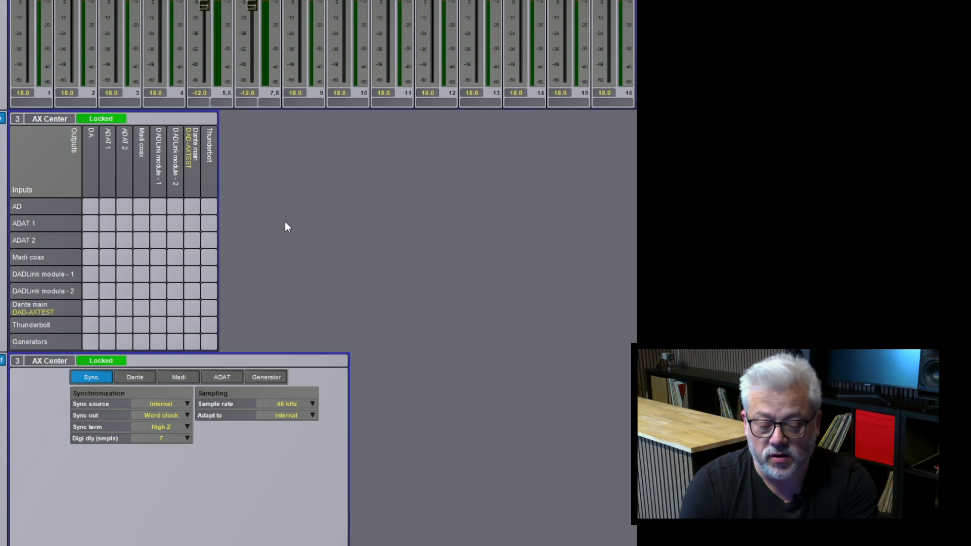
scroll(284, 165, up, 5)
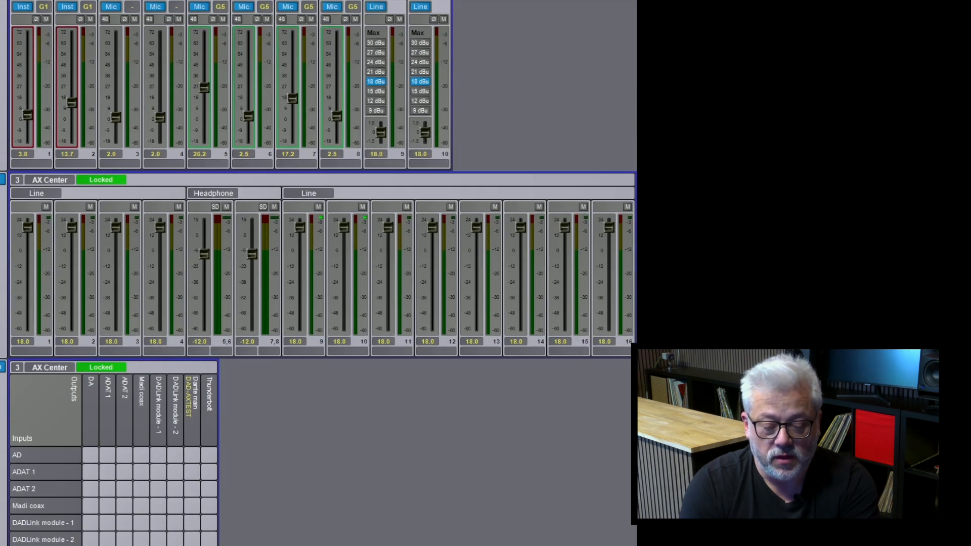
click(14, 0)
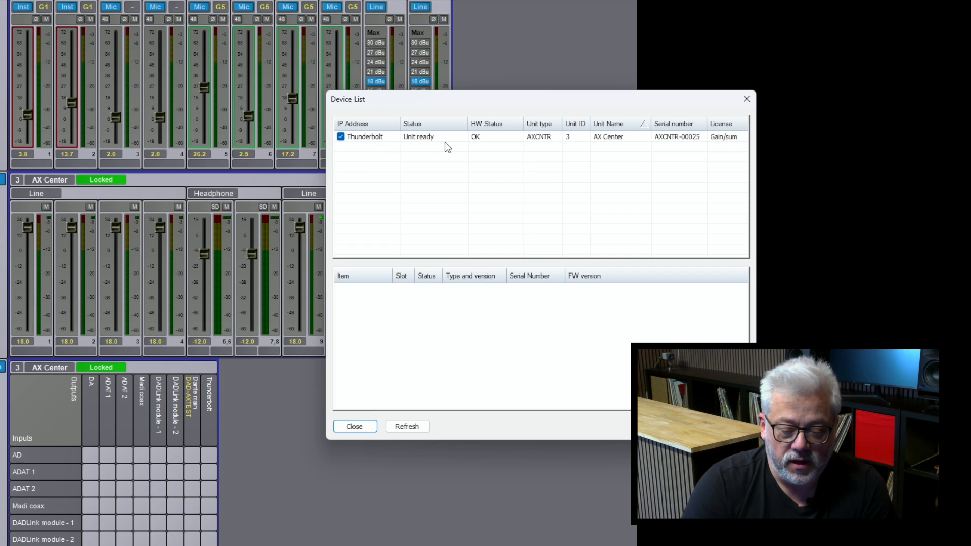
Start a Firmware update for the Thunderbolt-connected AX Center and browse for a firmware file
right_click(377, 142)
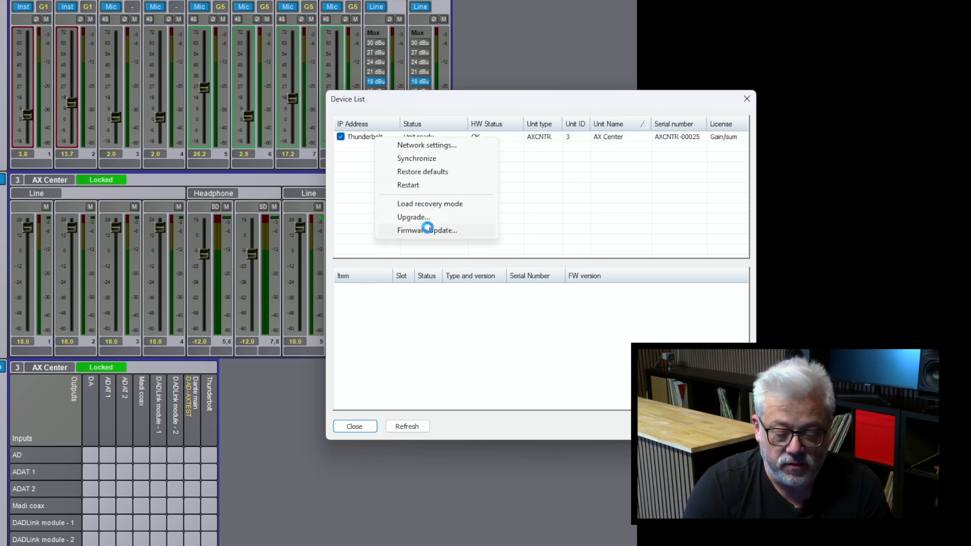
click(426, 230)
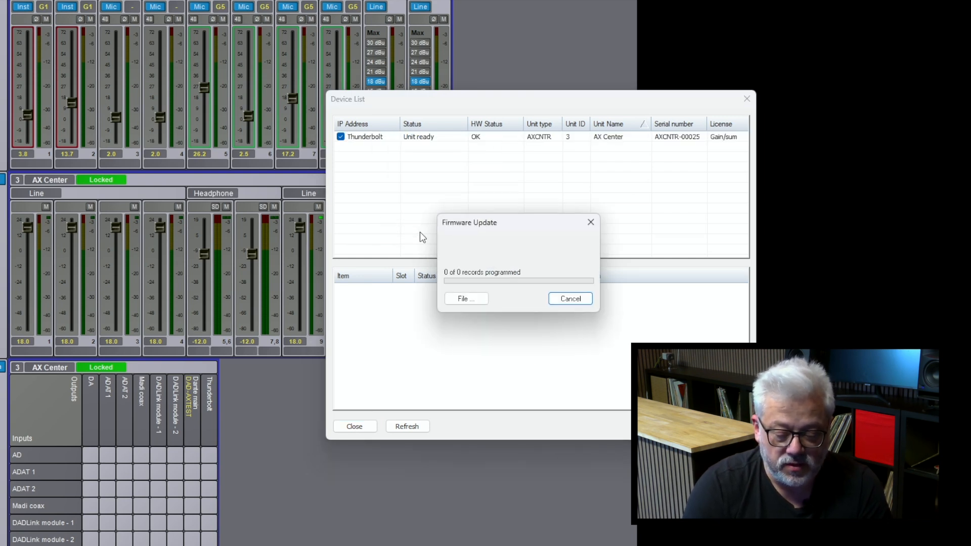
click(466, 298)
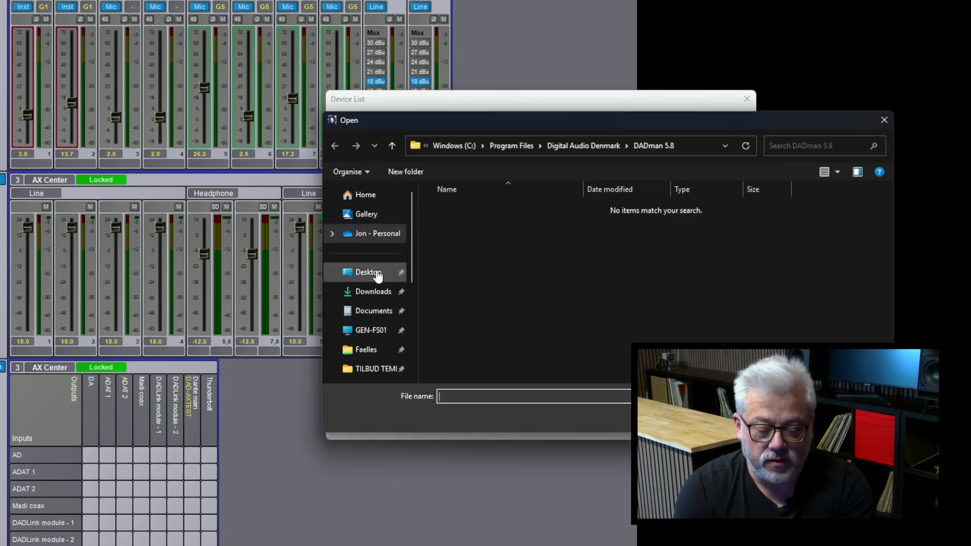
Load ThunderCore_Firmware_1.1.1.1_all.flash from Downloads > DAD Install
click(377, 275)
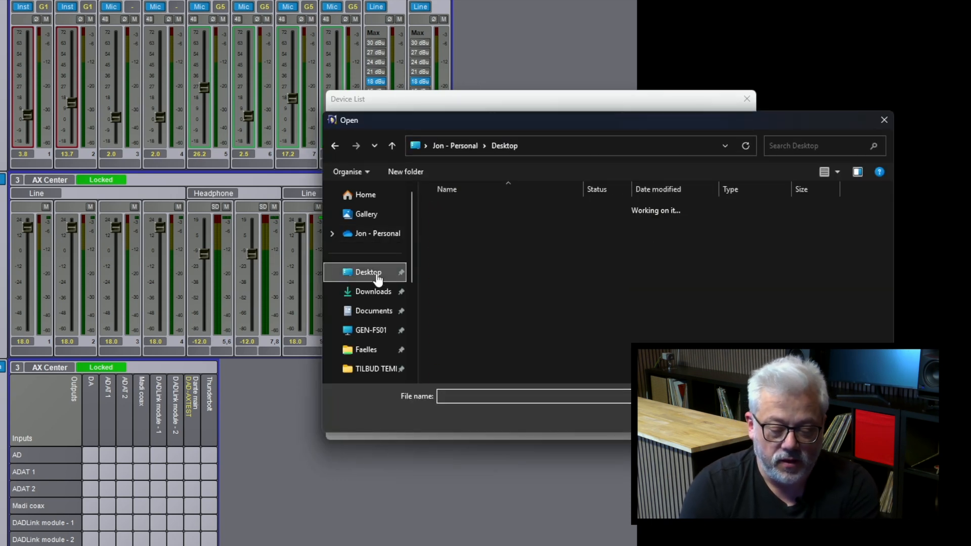
scroll(464, 259, down, 1)
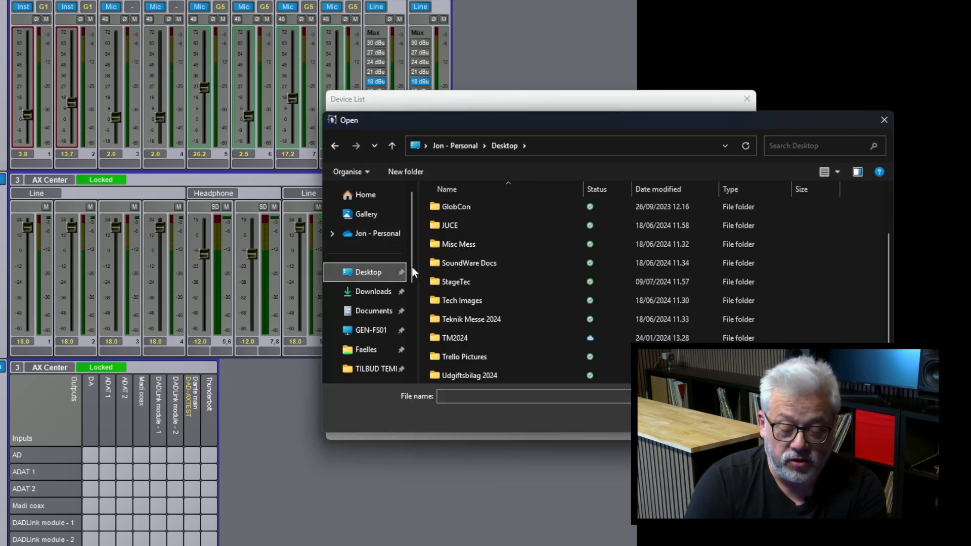
click(381, 290)
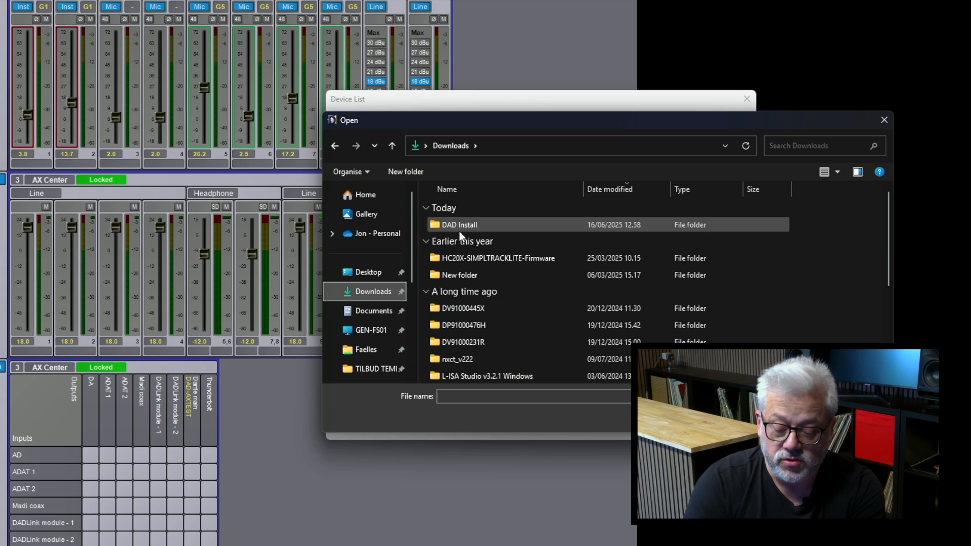
double_click(460, 232)
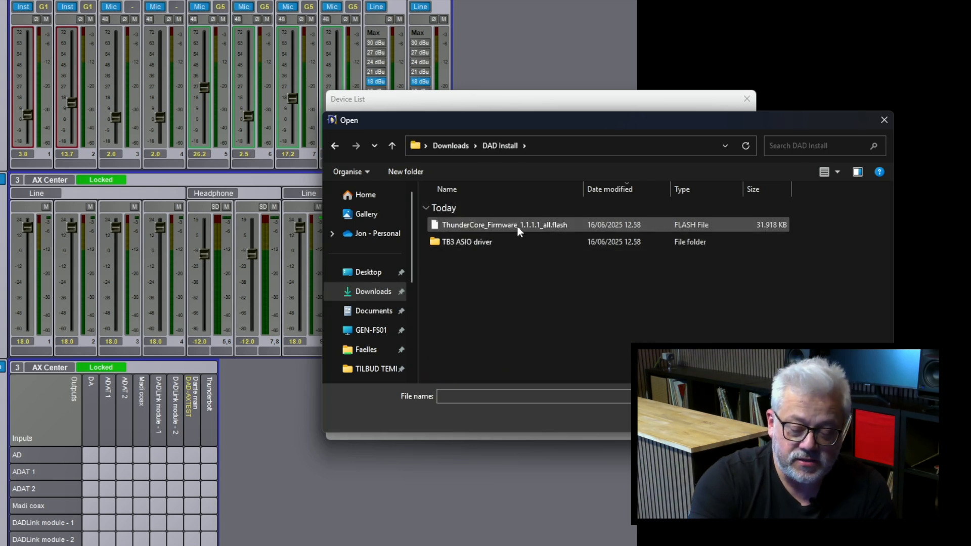
click(536, 226)
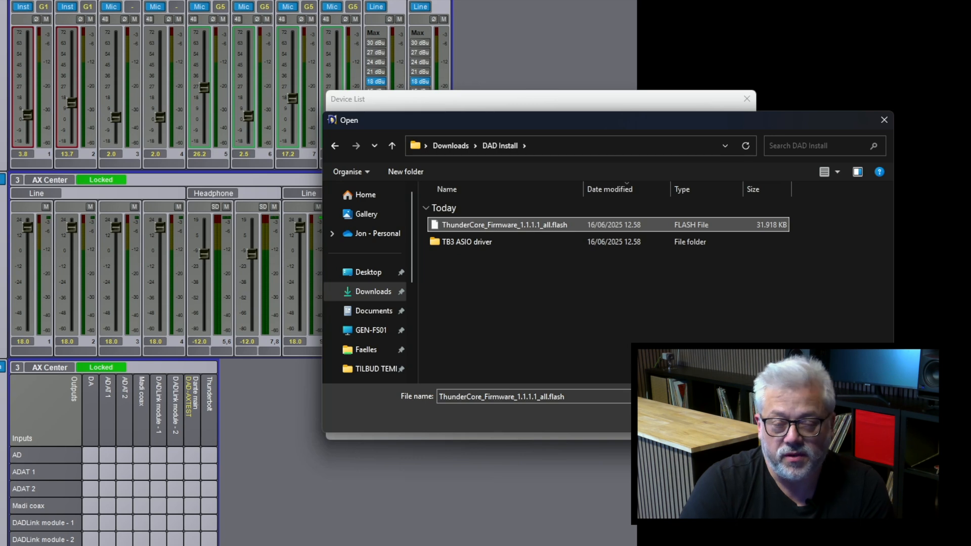
key(Return)
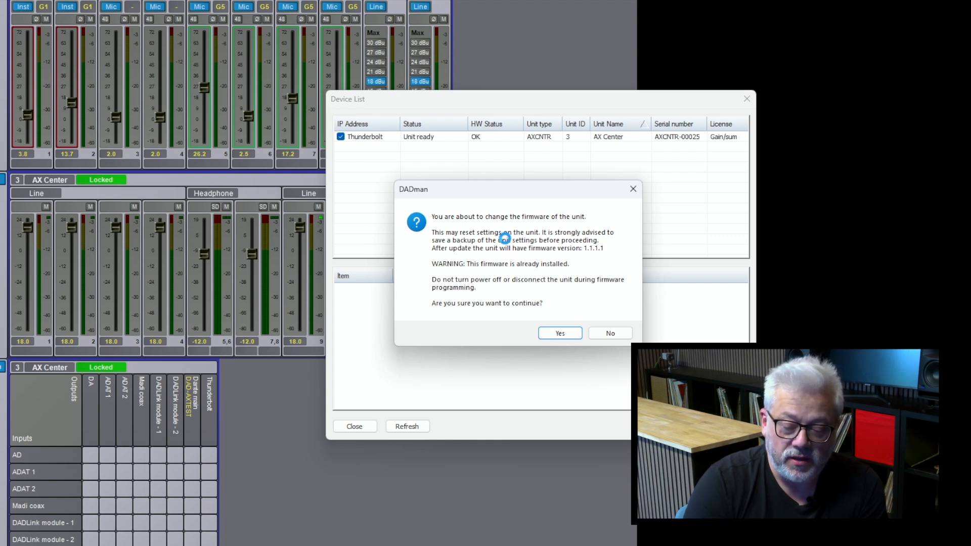
Answer No to reflashing firmware 1.1.1.1, then cancel the Firmware Update dialog
click(611, 333)
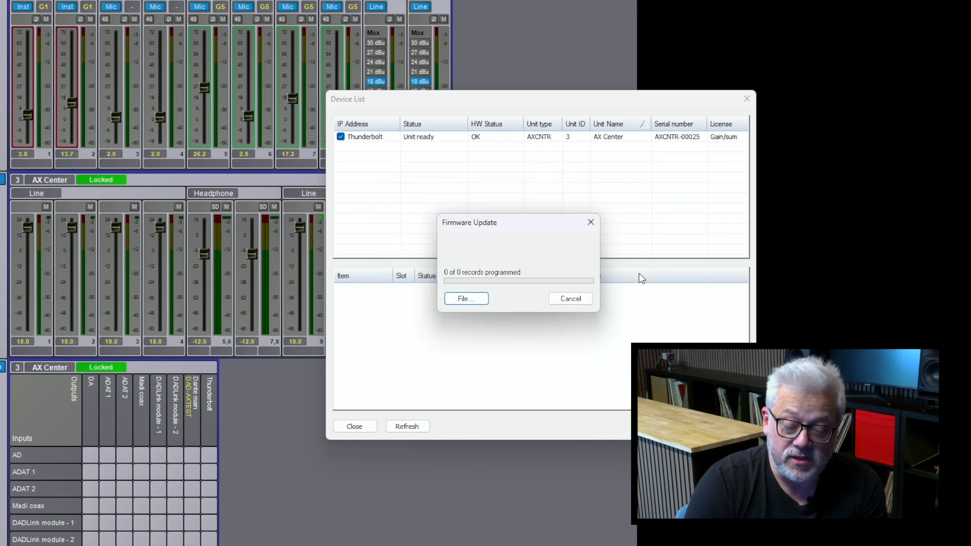
click(570, 300)
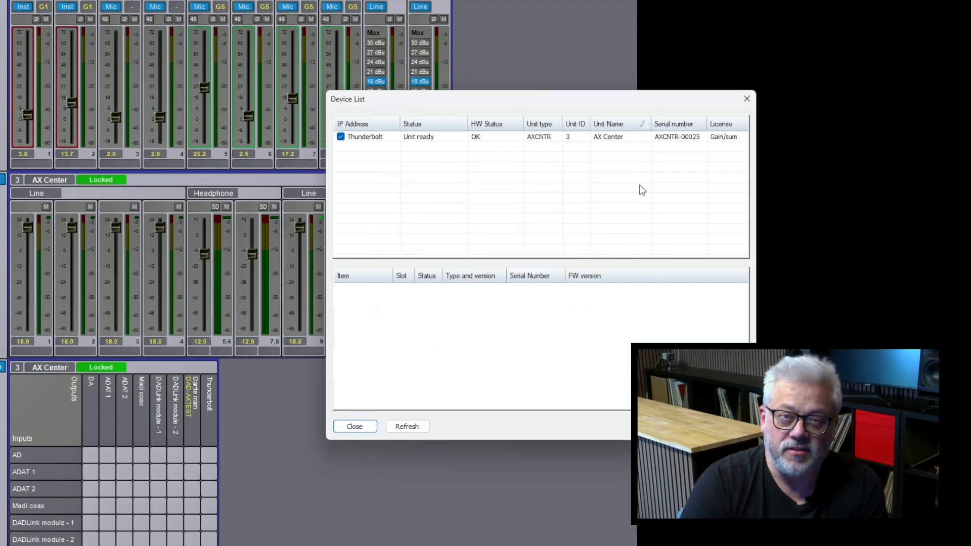